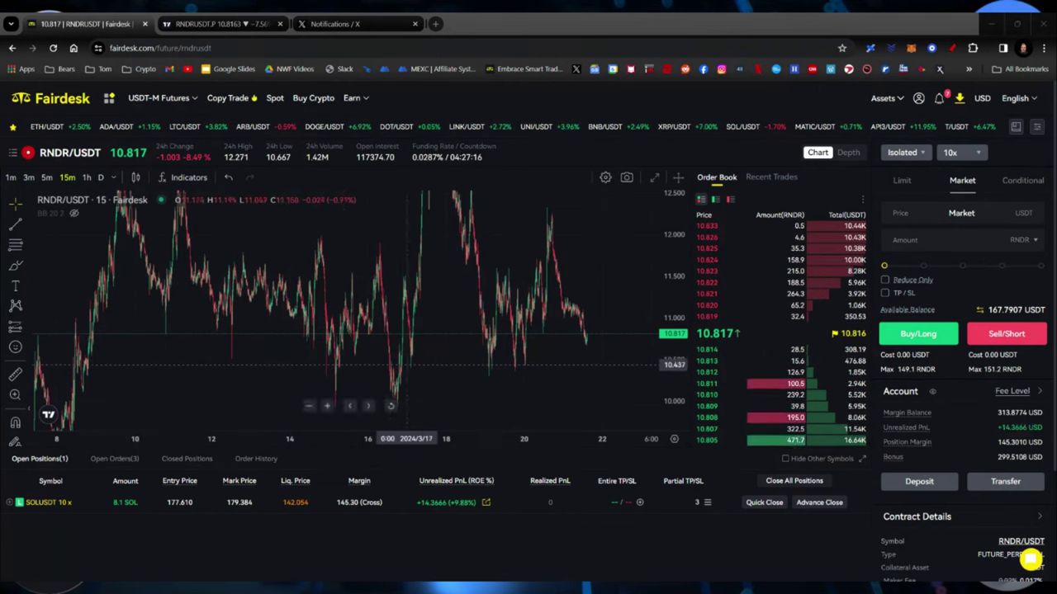
# - Buy 149.4 RNDR at market with 100% of balance, 10x isolated long, entering near 10.833
pyautogui.scroll(-2, 485, 364)
pyautogui.scroll(-2, 485, 363)
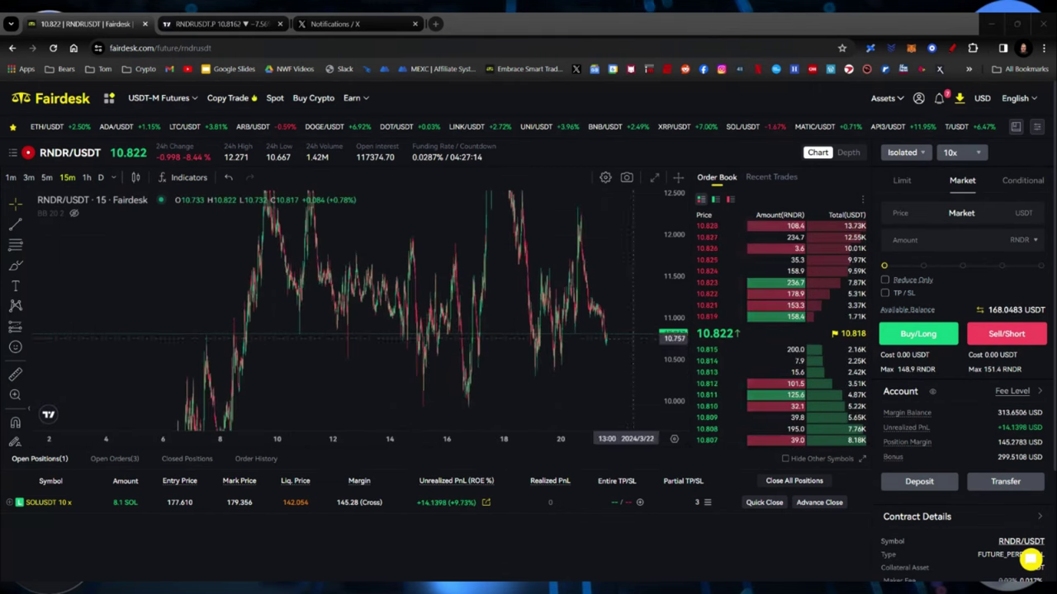
pyautogui.moveTo(668, 305); pyautogui.dragTo(668, 330)
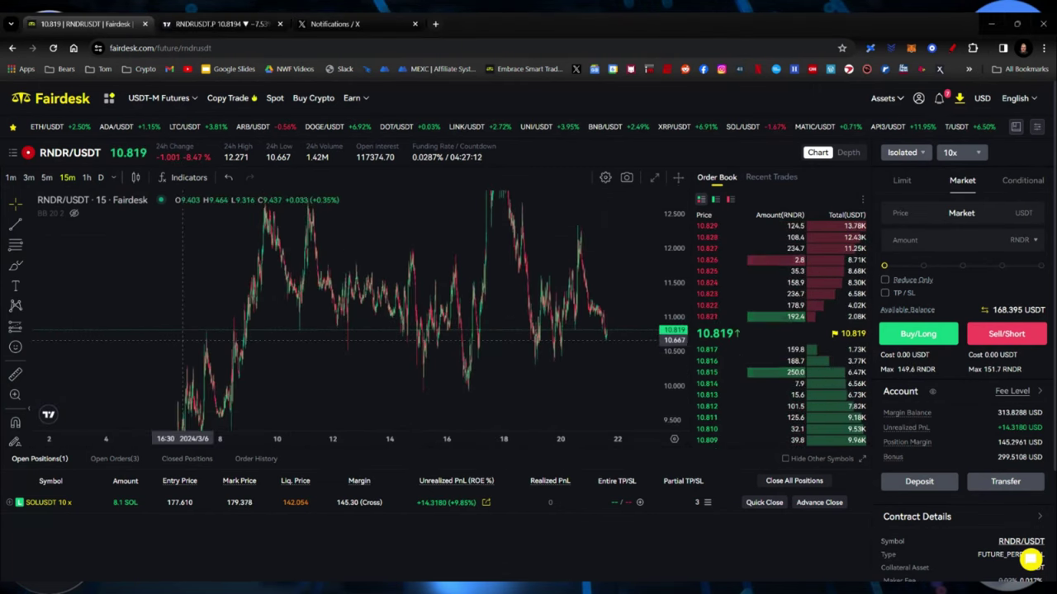
pyautogui.scroll(-1, 512, 363)
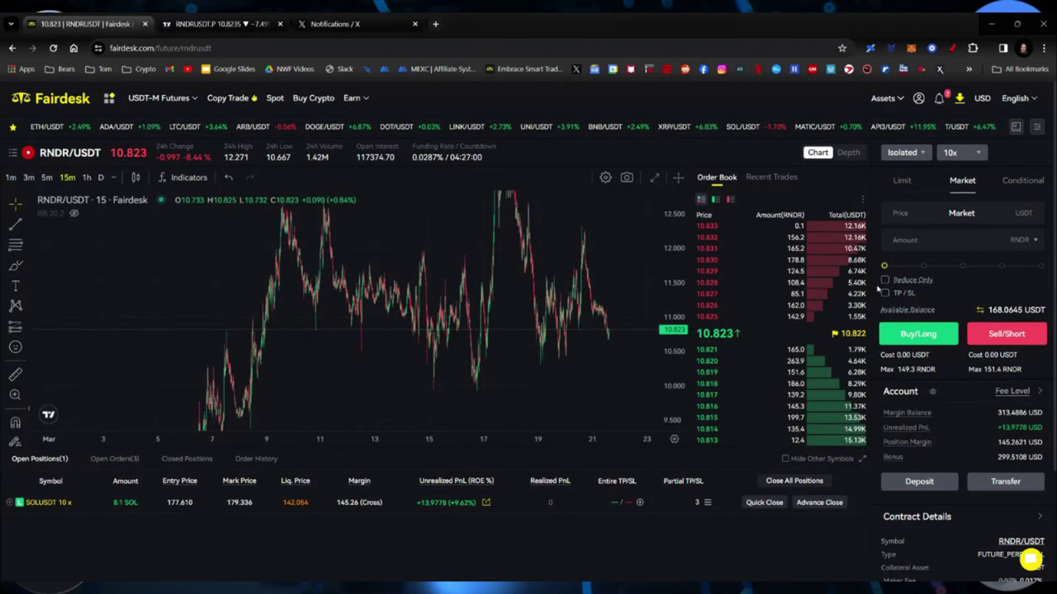
pyautogui.moveTo(886, 270); pyautogui.dragTo(933, 271)
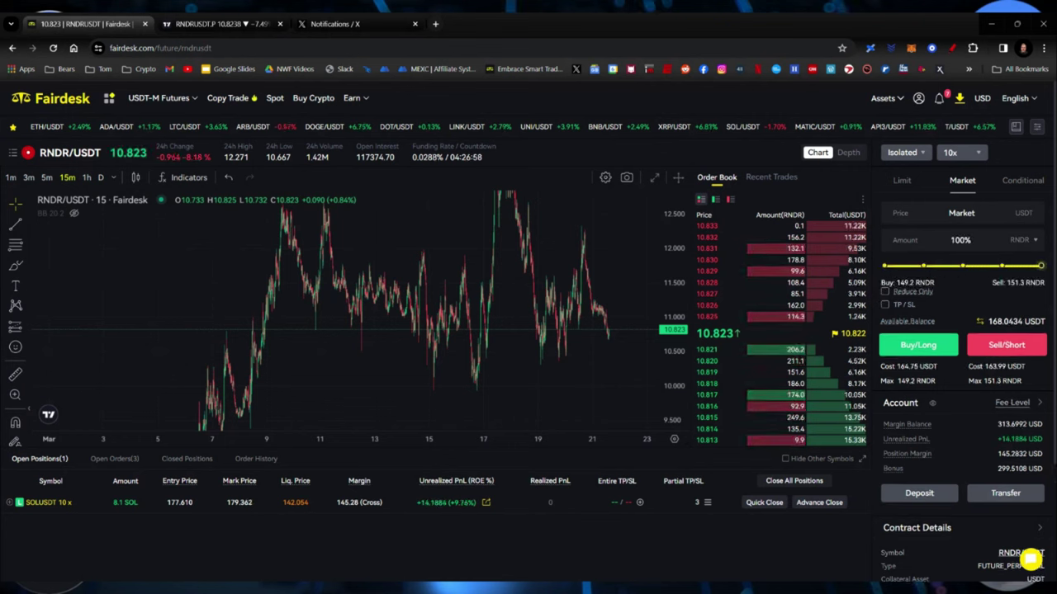
pyautogui.click(930, 347)
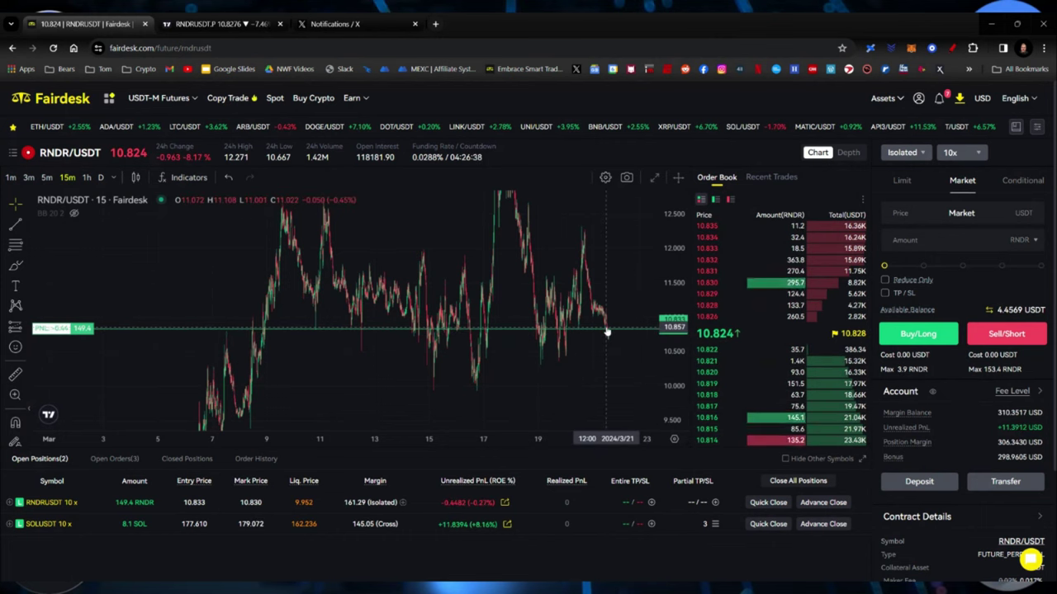
# - Draw a horizontal ray at the 11.56 price level on the RNDR/USDT chart
pyautogui.moveTo(667, 252); pyautogui.dragTo(665, 290)
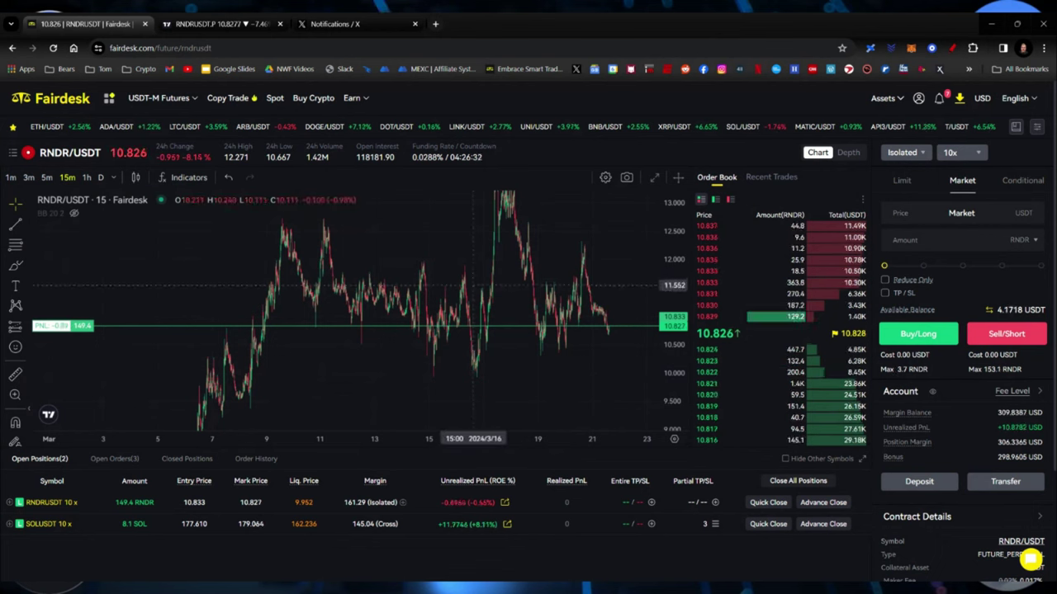
pyautogui.click(27, 225)
pyautogui.click(83, 337)
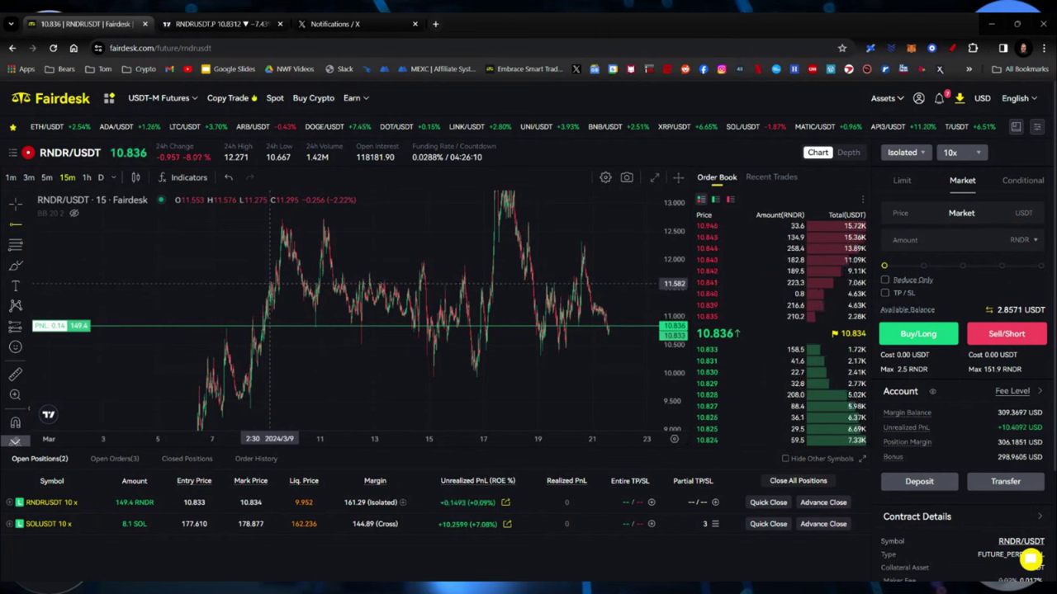
pyautogui.click(270, 285)
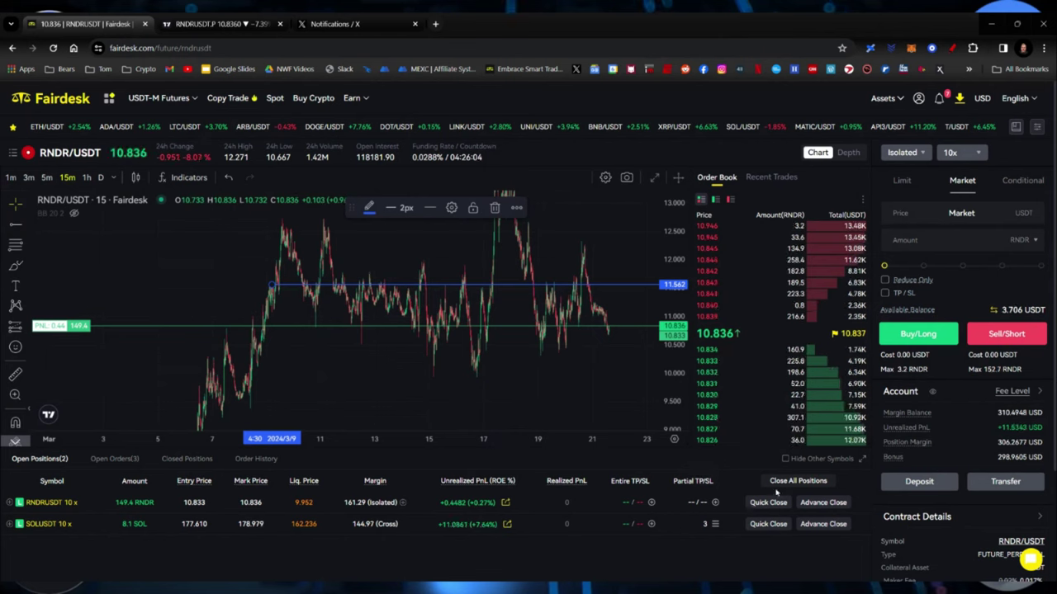
# - Add a partial take-profit at 11.56 closing 25% (38.8 RNDR) of the RNDR long
pyautogui.click(715, 502)
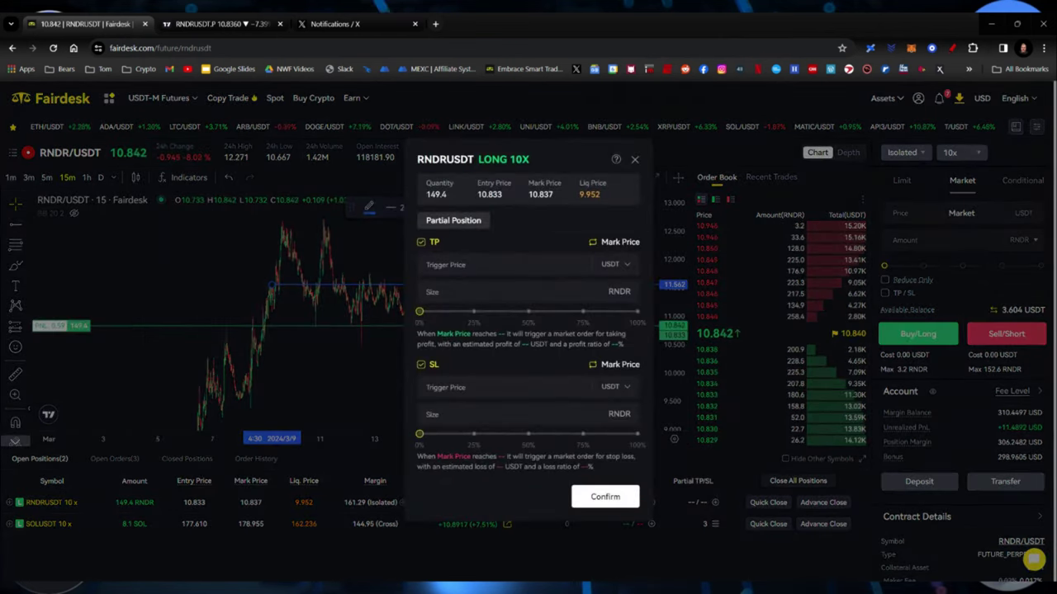
pyautogui.write('11')
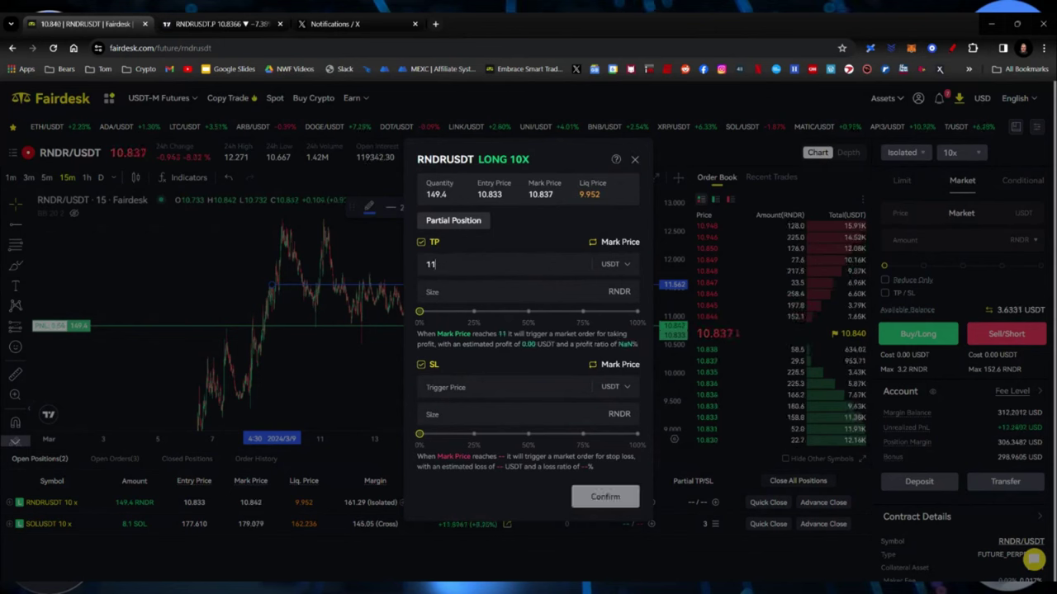
pyautogui.write('.56')
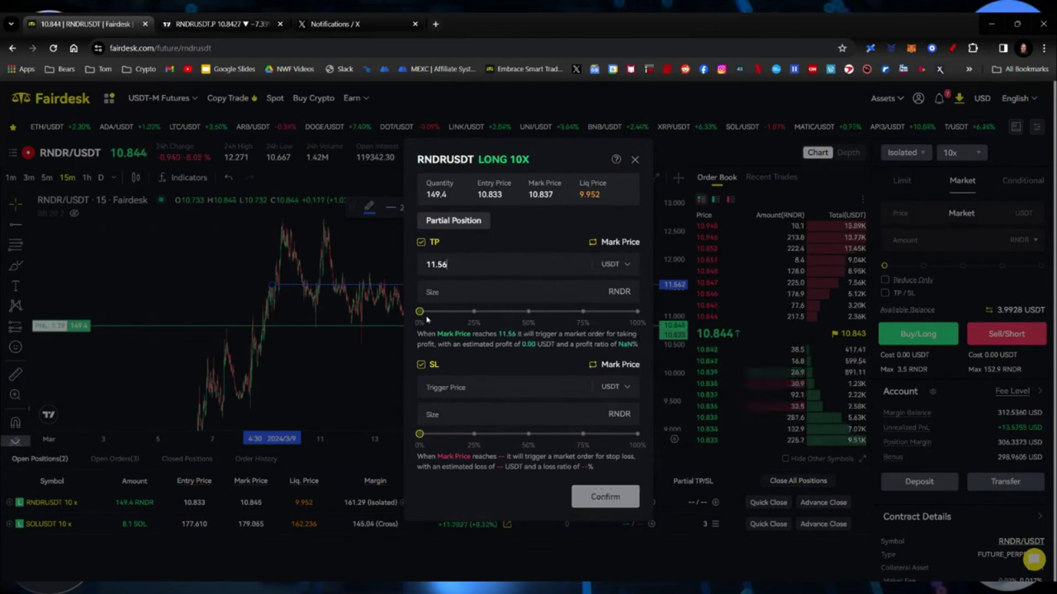
pyautogui.moveTo(421, 313); pyautogui.dragTo(450, 313)
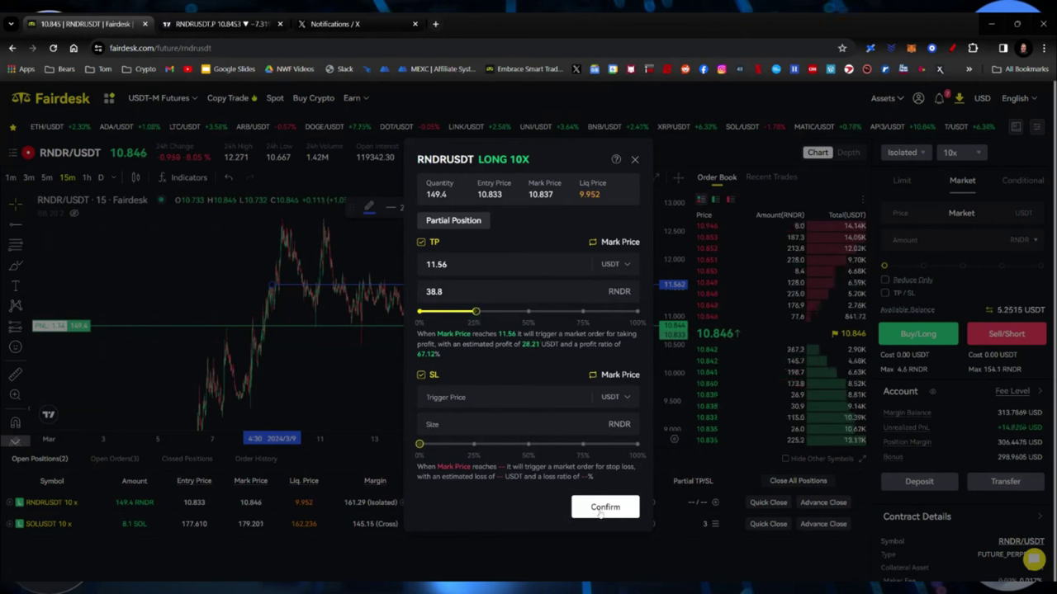
pyautogui.click(603, 509)
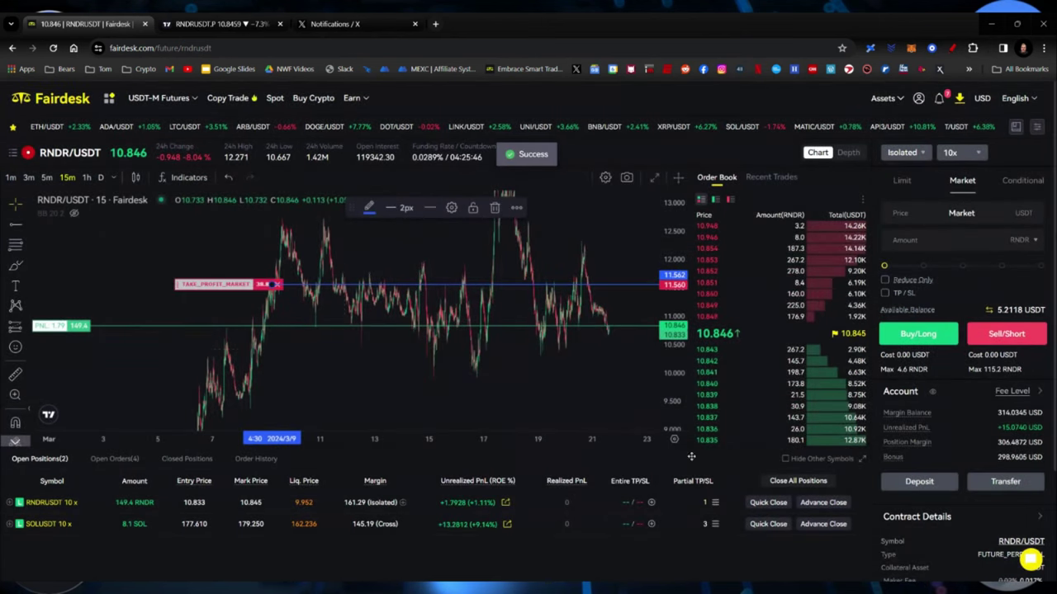
# - Draw a second horizontal ray at 12.67 and reopen the RNDR position's partial take-profit details
pyautogui.moveTo(673, 281); pyautogui.dragTo(674, 314)
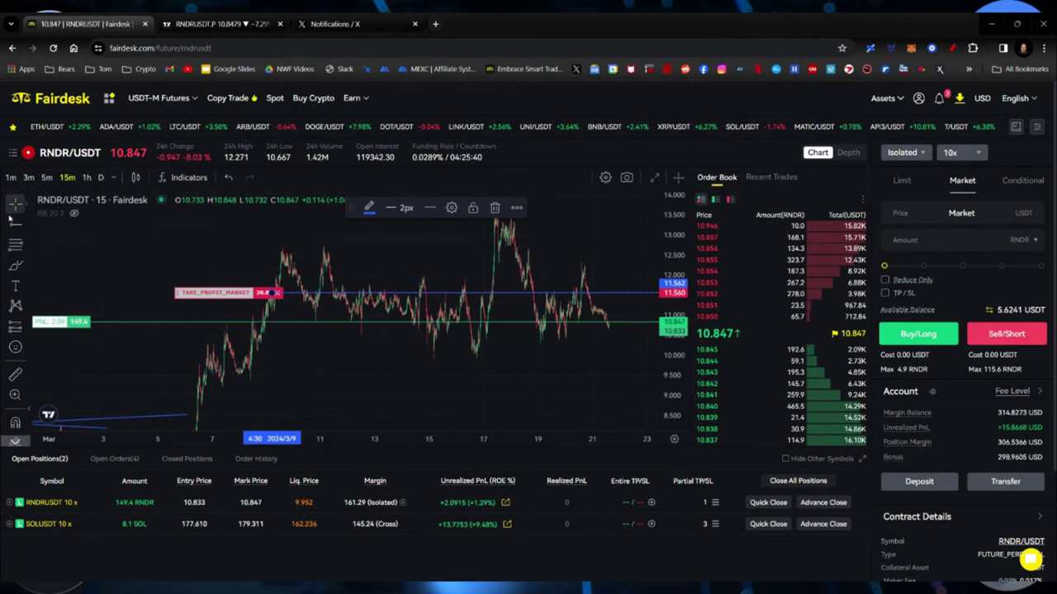
pyautogui.click(14, 221)
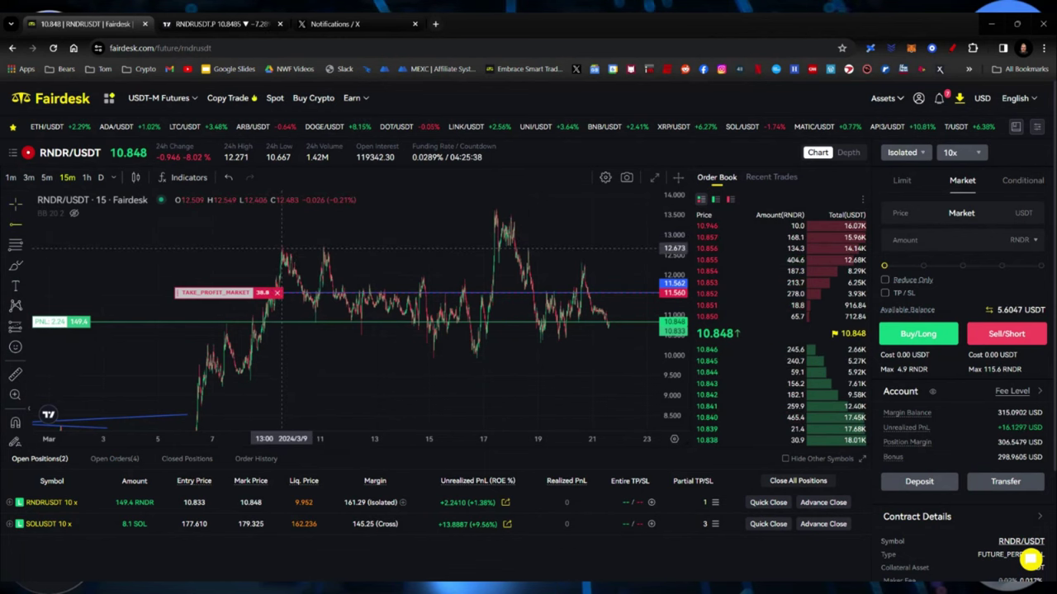
pyautogui.click(283, 248)
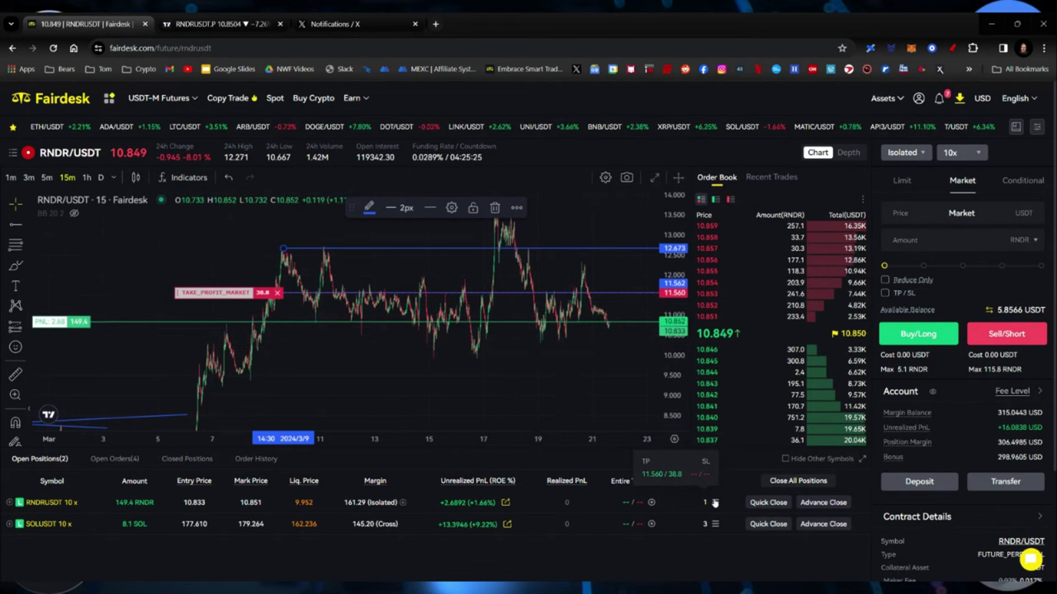
pyautogui.click(711, 502)
# - Add a second partial take-profit at 12.67 selling 50% (74.7 RNDR) of the long
pyautogui.click(578, 307)
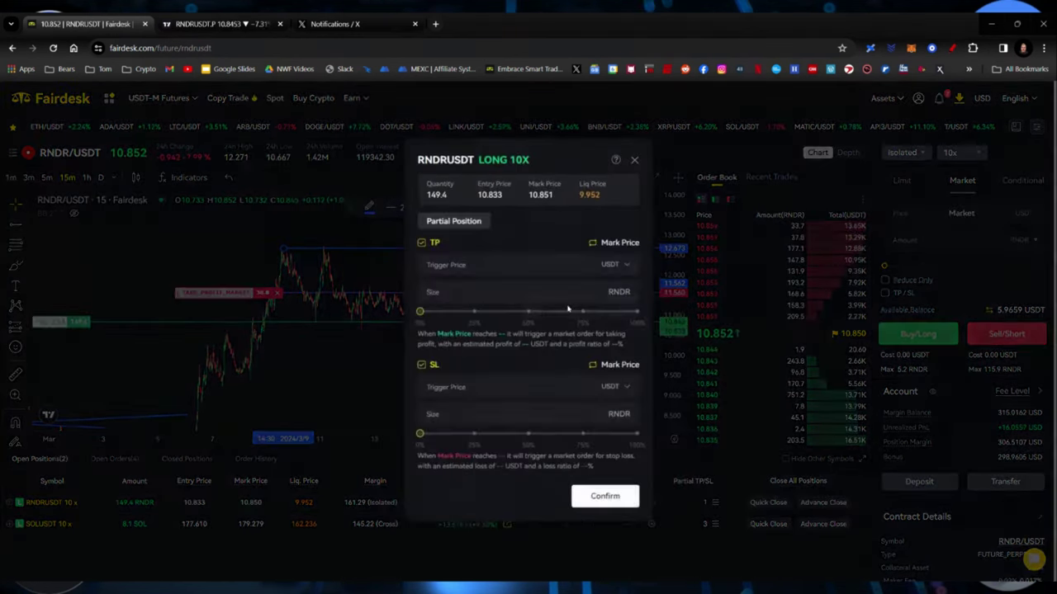
pyautogui.write('12.67')
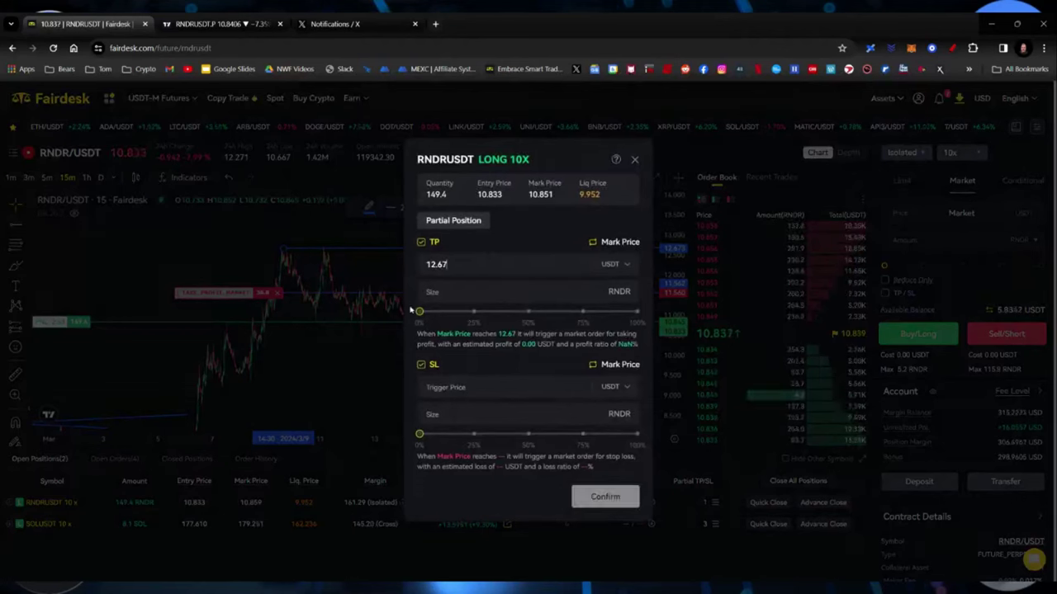
pyautogui.moveTo(419, 311); pyautogui.dragTo(529, 318)
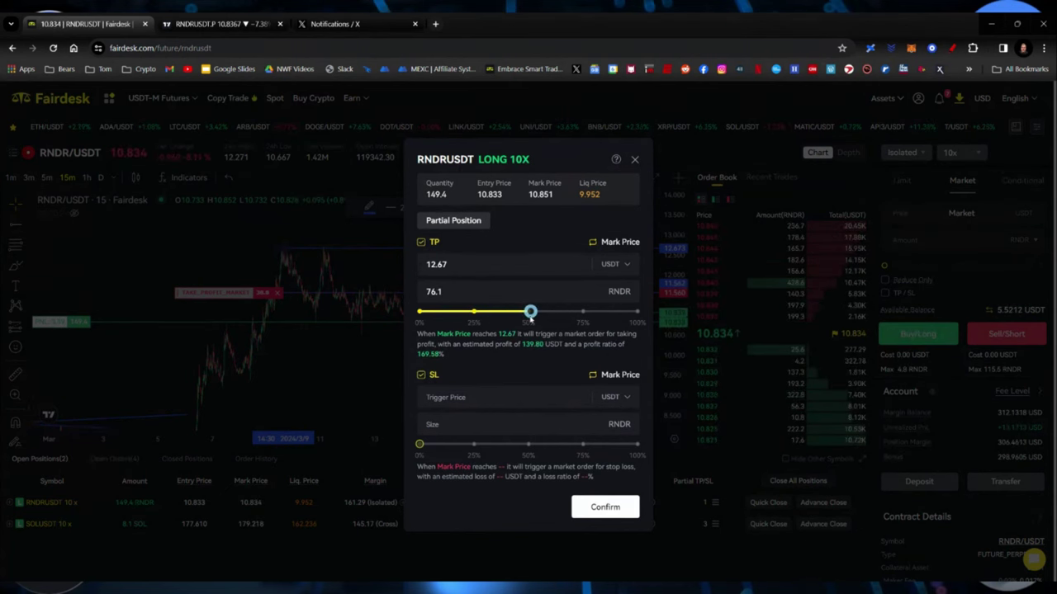
pyautogui.moveTo(530, 311); pyautogui.dragTo(528, 311)
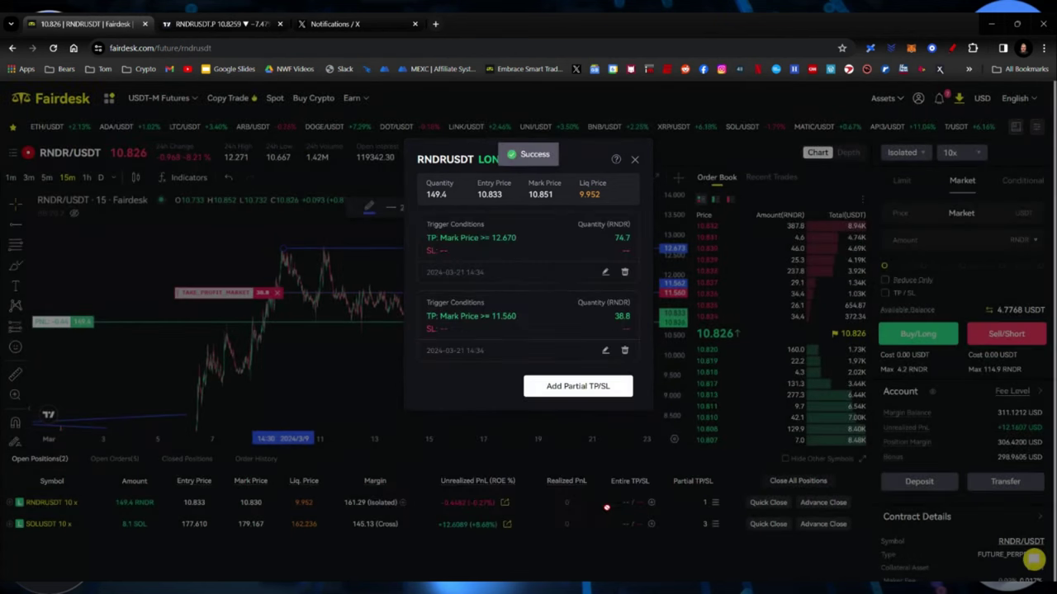
pyautogui.click(636, 160)
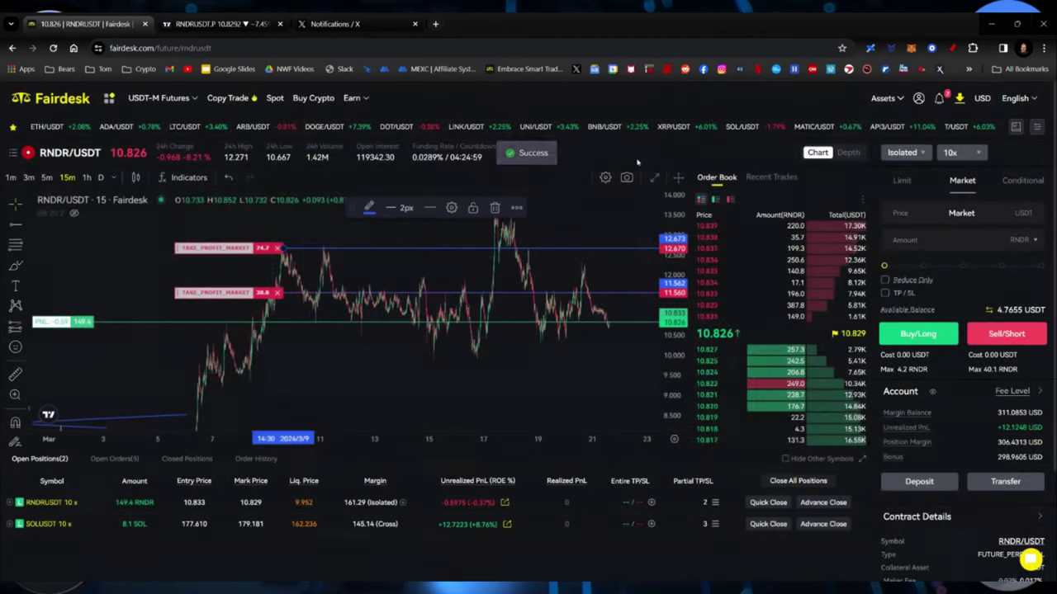